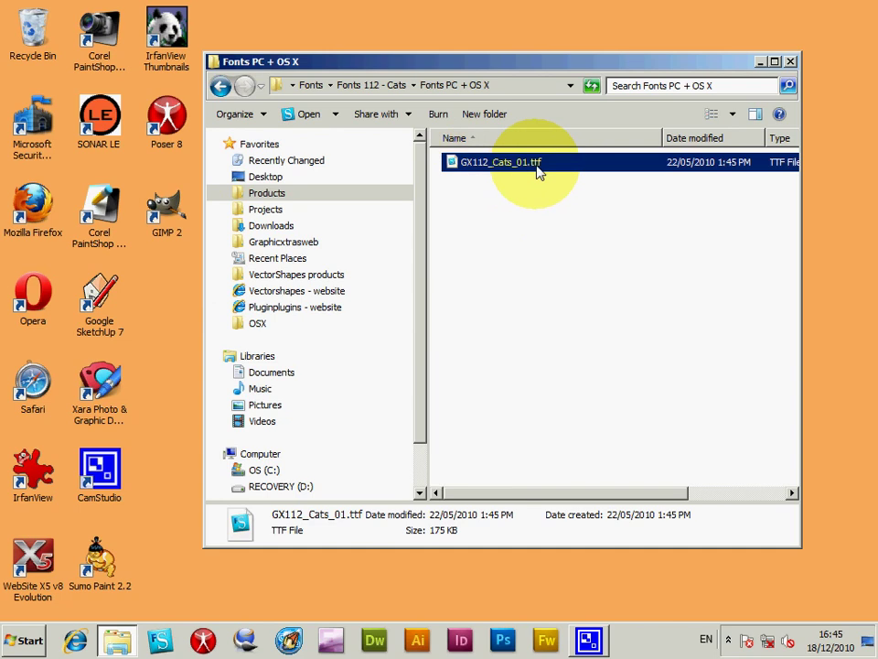
# Select the GX112_Cats_01.ttf font file and bring up its context menu
pyautogui.keyDown('ctrl'); pyautogui.click(508, 173); pyautogui.keyUp('ctrl')
pyautogui.click(510, 171)
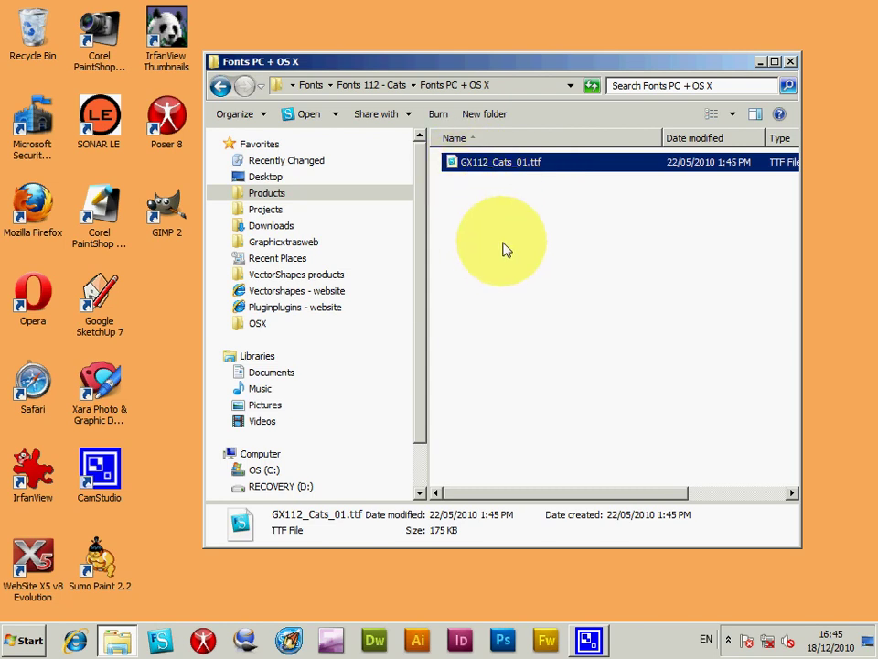
pyautogui.rightClick(510, 169)
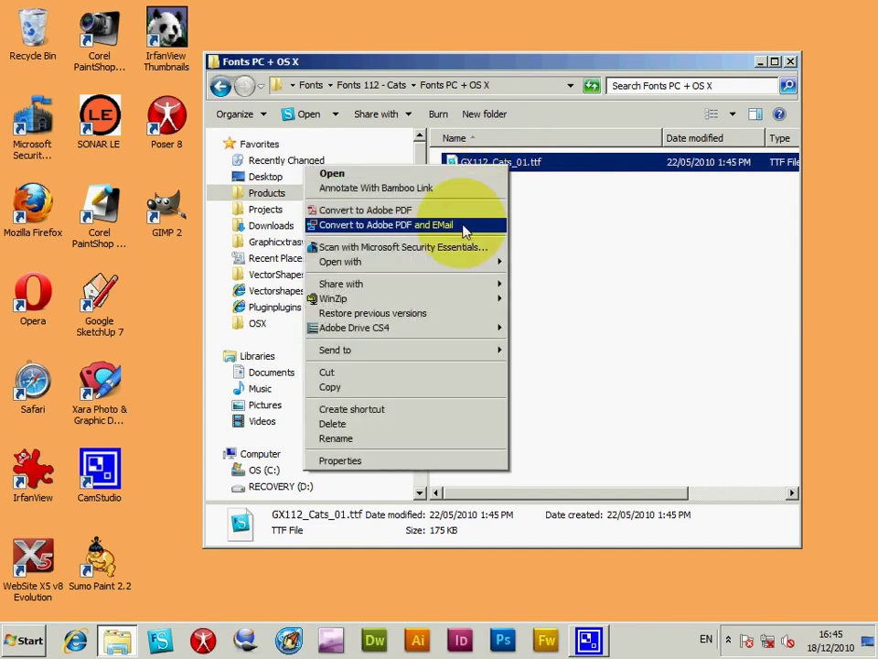
# Open GX112_Cats_01.ttf with Windows Font Viewer to preview the cat glyphs
pyautogui.moveTo(464, 270)
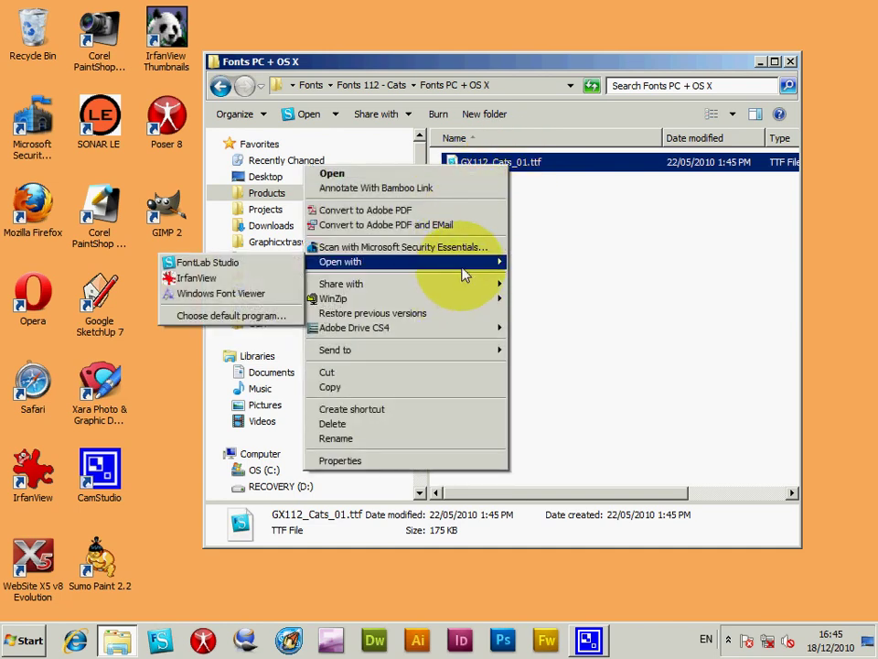
pyautogui.click(242, 303)
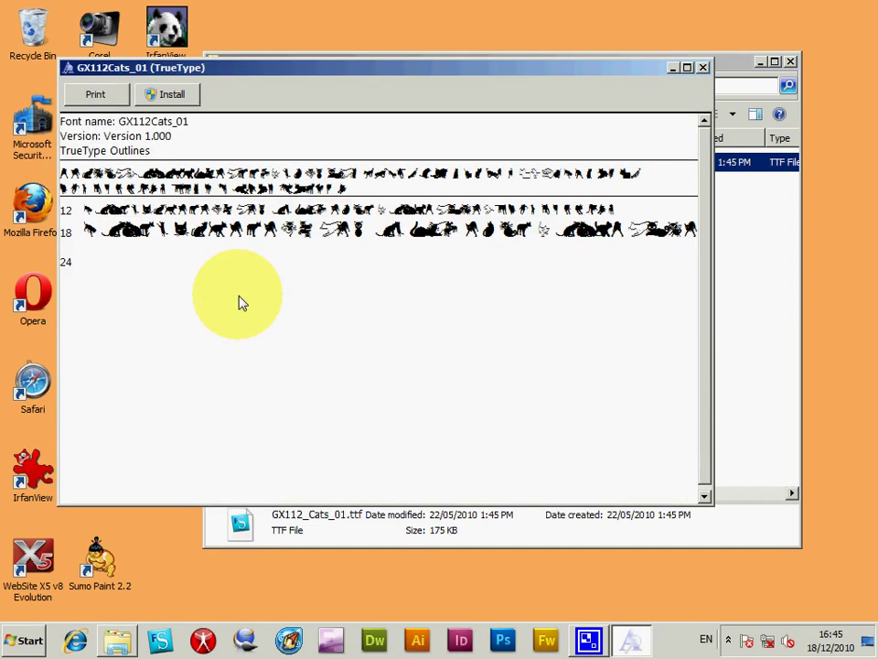
# Install the GX112Cats_01 font and close the Font Viewer window
pyautogui.click(178, 99)
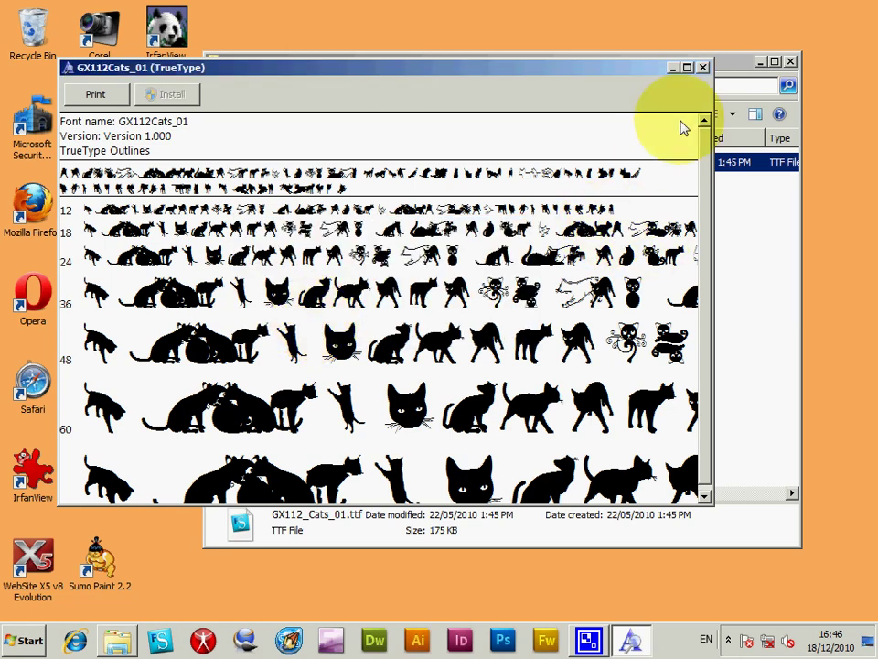
pyautogui.click(702, 69)
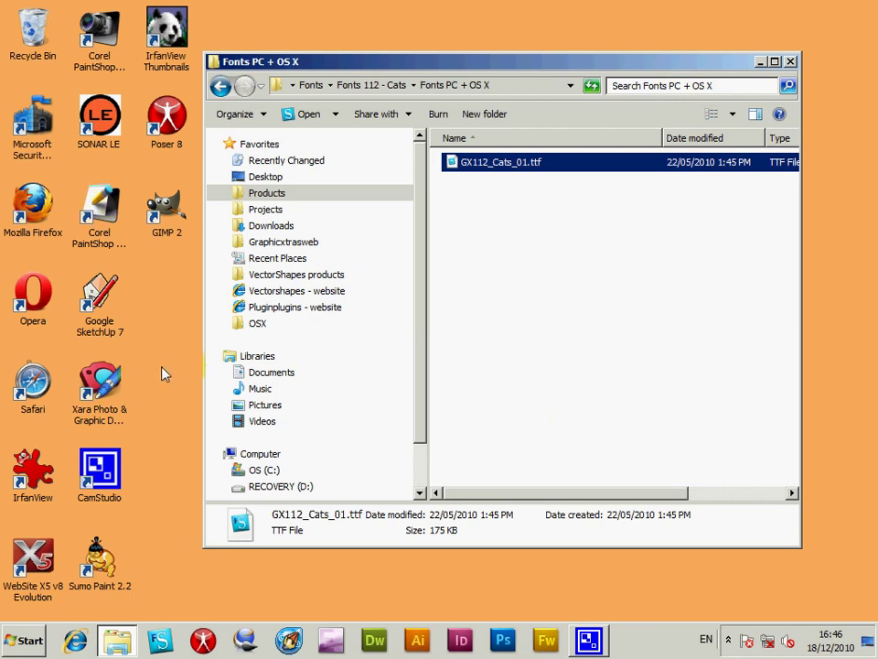
# Launch Xara from its desktop shortcut and close the Animation Frame gallery
pyautogui.click(102, 384)
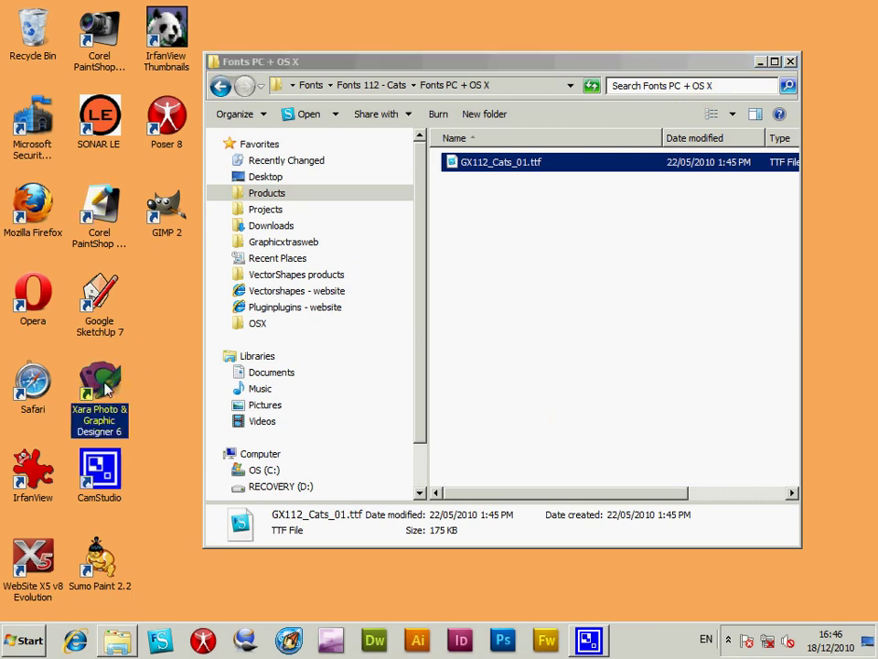
pyautogui.doubleClick(103, 386)
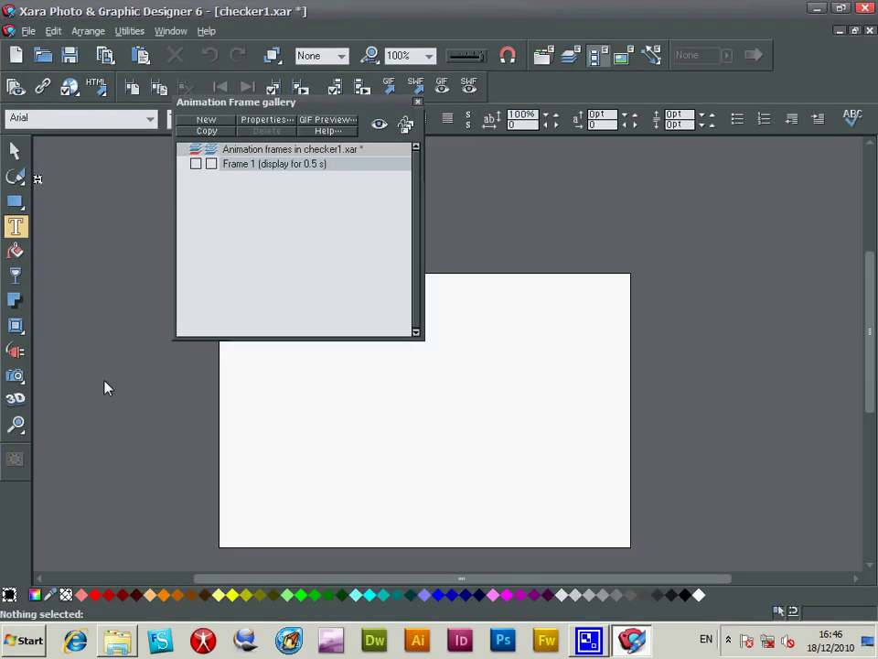
pyautogui.click(418, 101)
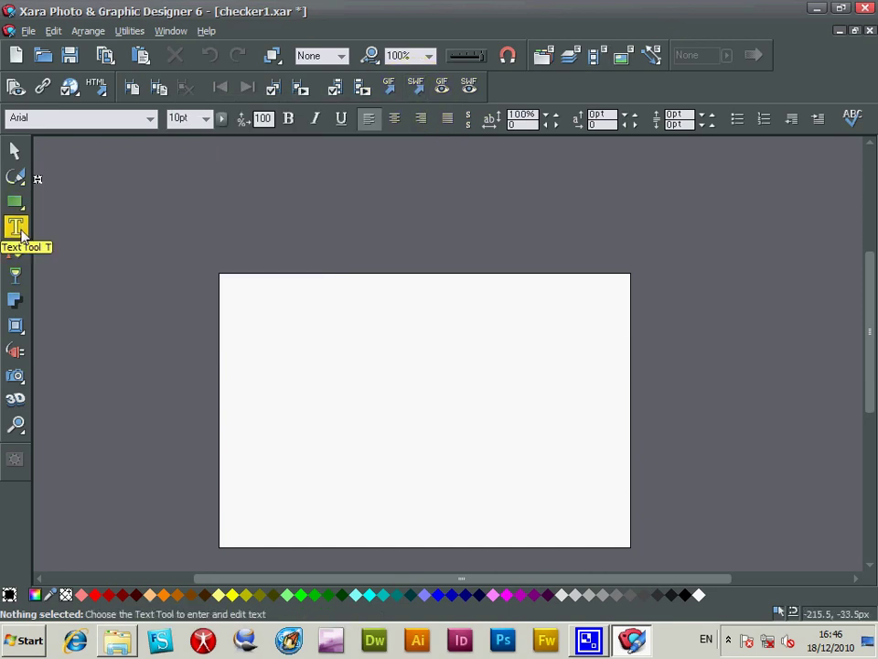
pyautogui.click(150, 118)
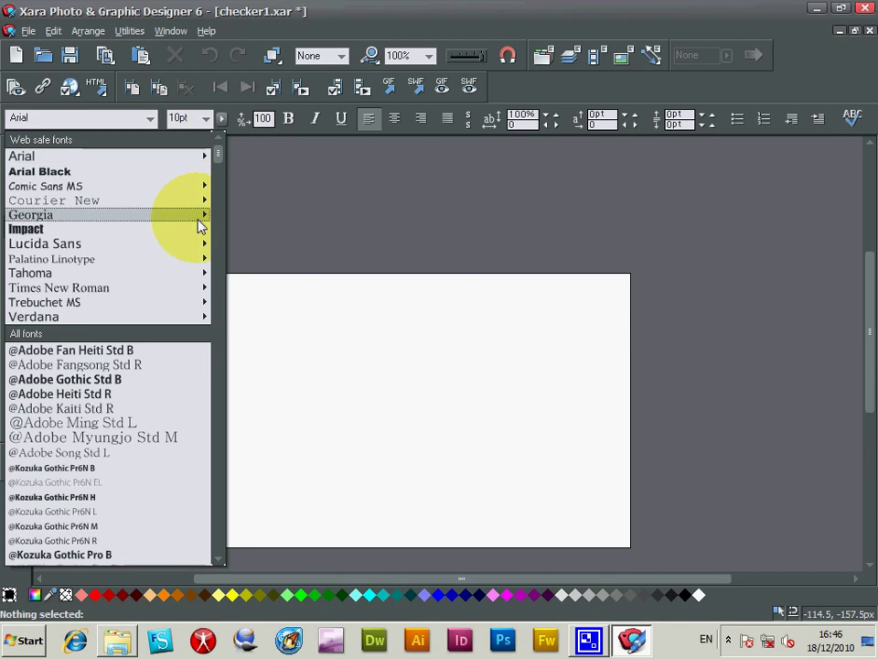
# Choose GX112Cats_01 from the font list and start a text object on the page
pyautogui.moveTo(218, 155); pyautogui.dragTo(217, 345)
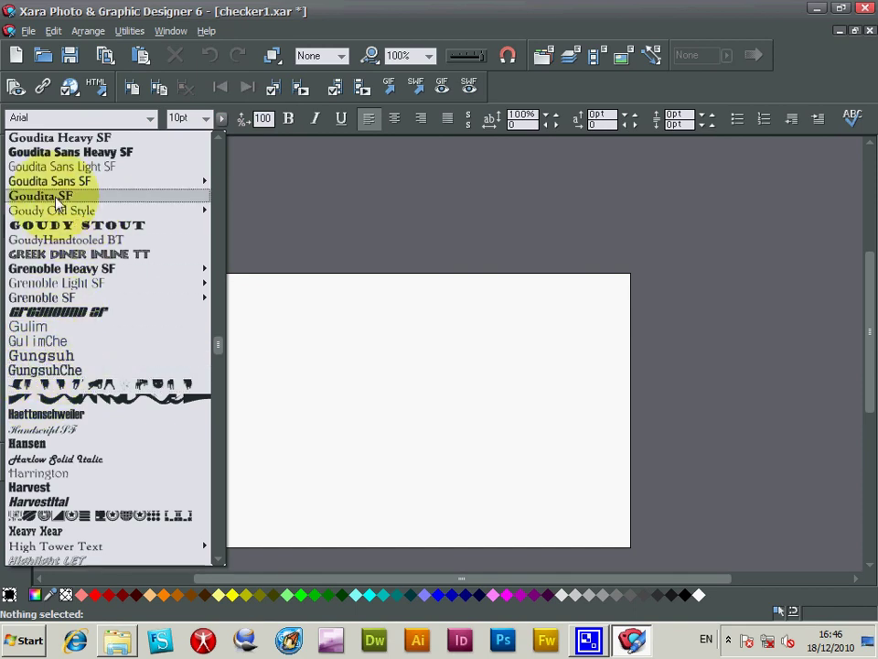
pyautogui.click(85, 389)
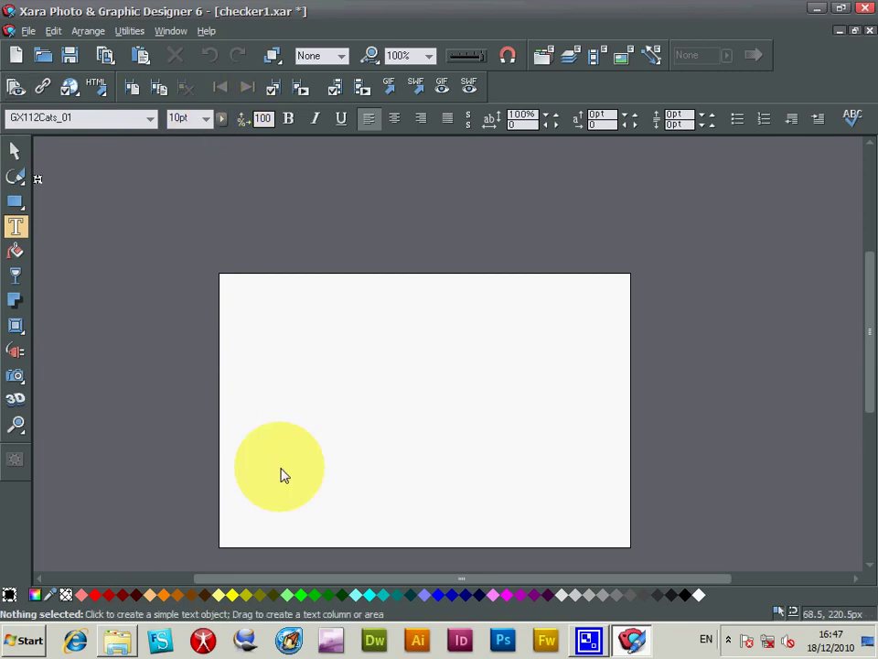
pyautogui.click(293, 401)
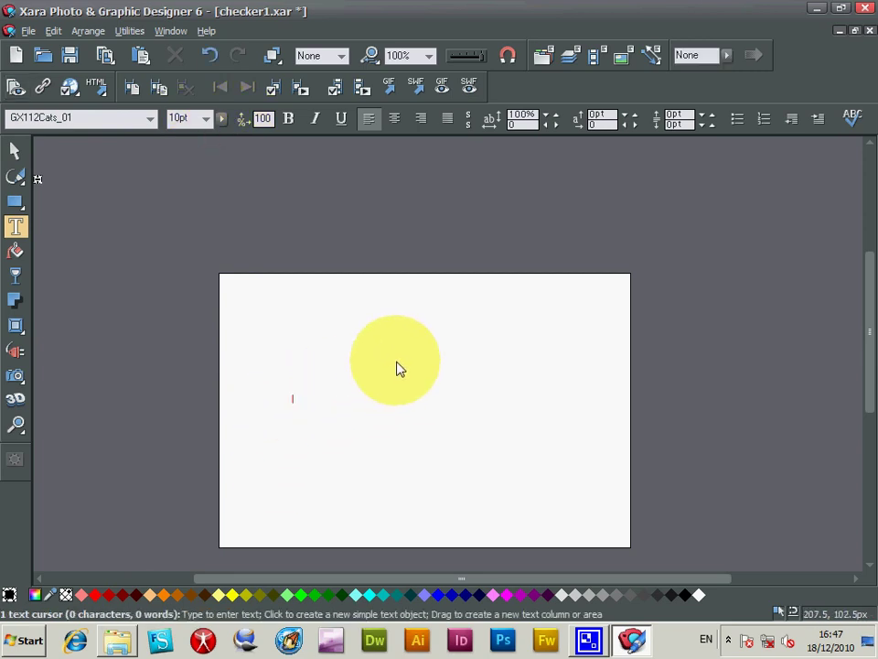
# Set the font size to 24.5pt and place the text cursor near the page centre
pyautogui.click(221, 118)
pyautogui.moveTo(226, 144); pyautogui.dragTo(260, 145)
pyautogui.click(303, 406)
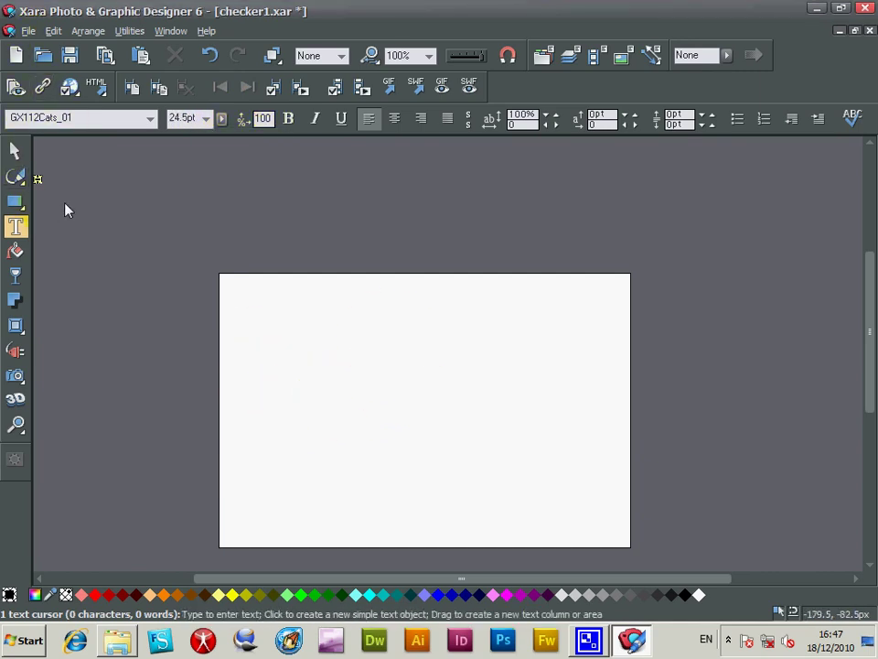
# Try cat glyphs a through e, deleting each, then type 'fghi' for four cats
pyautogui.write('a')
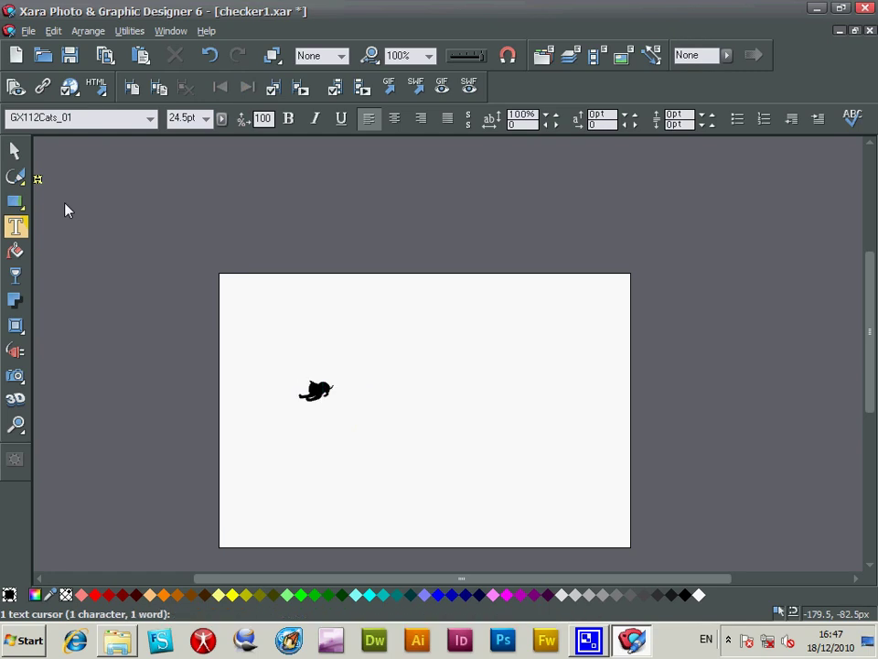
pyautogui.press('BackSpace')
pyautogui.write('b')
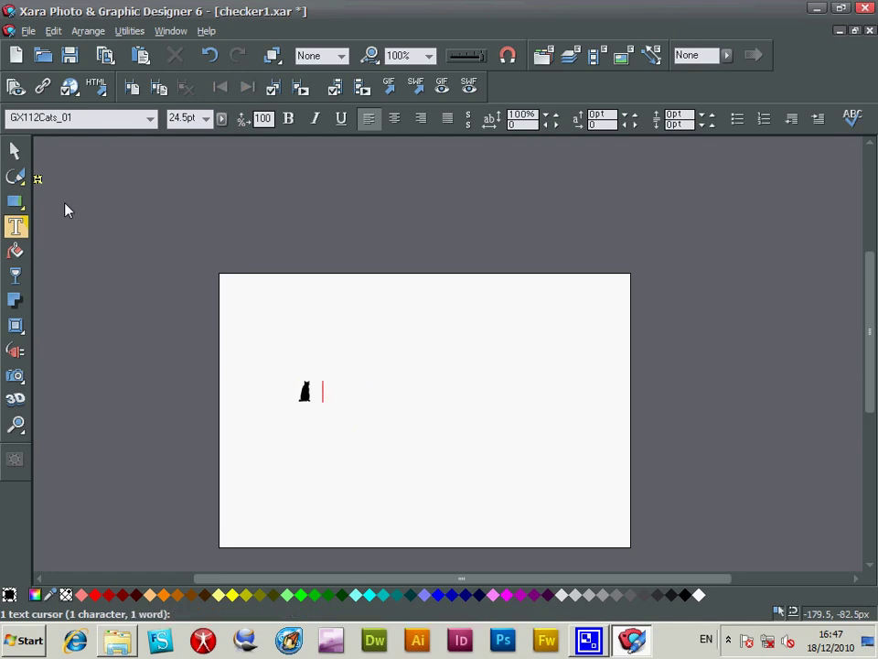
pyautogui.press('BackSpace')
pyautogui.write('c')
pyautogui.press('BackSpace')
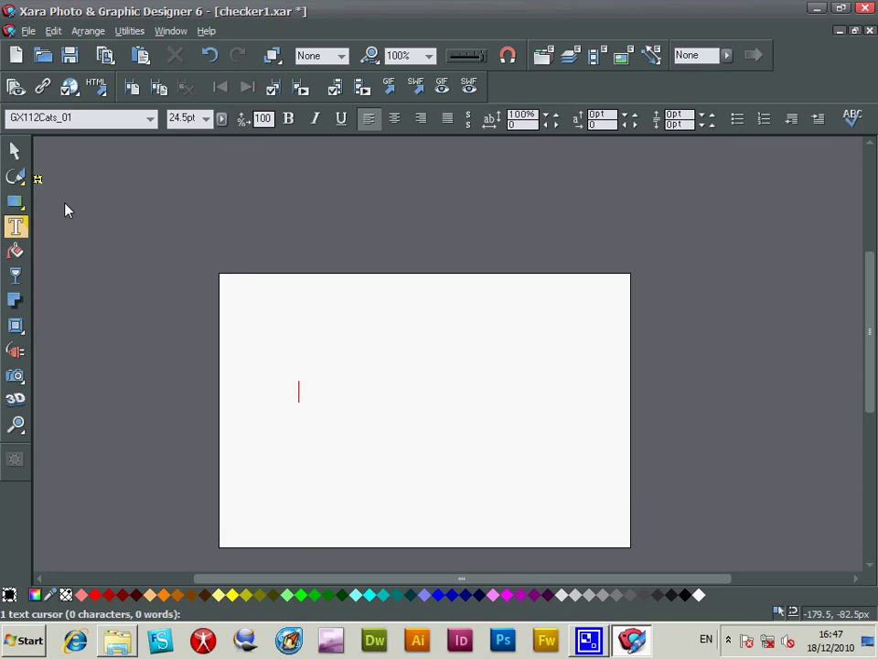
pyautogui.write('d')
pyautogui.press('BackSpace')
pyautogui.write('e')
pyautogui.press('BackSpace')
pyautogui.write('fg')
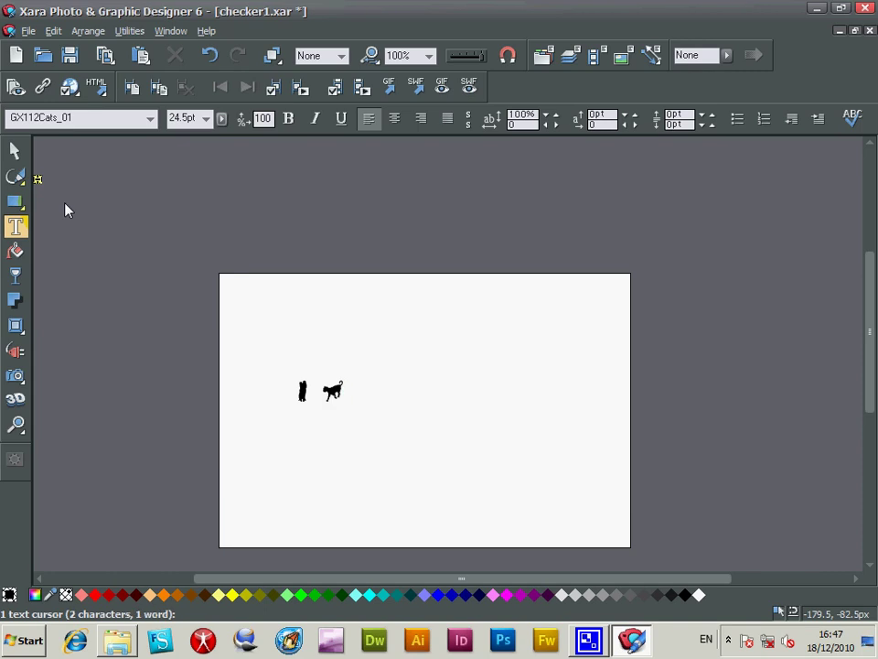
pyautogui.write('hi')
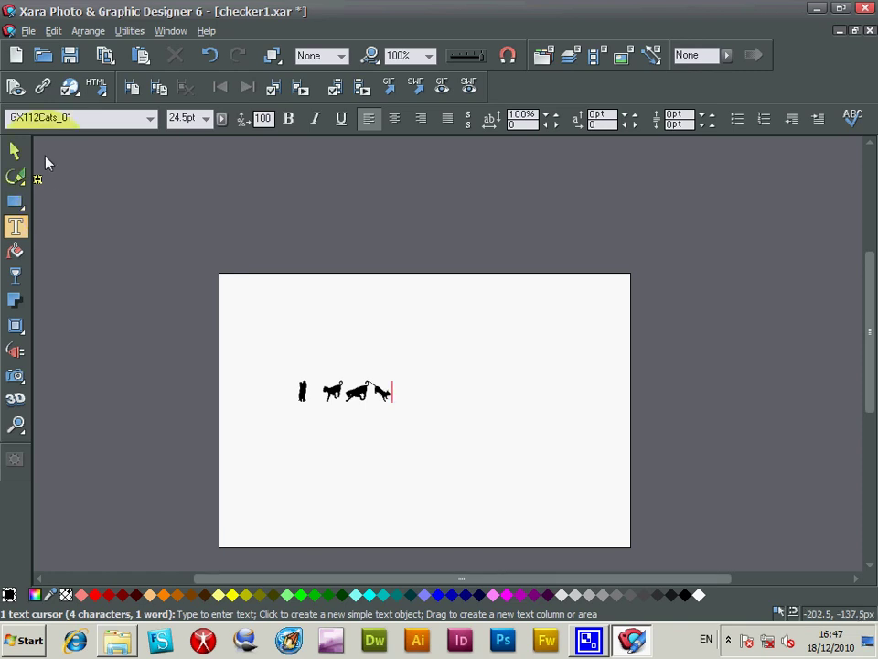
pyautogui.click(23, 640)
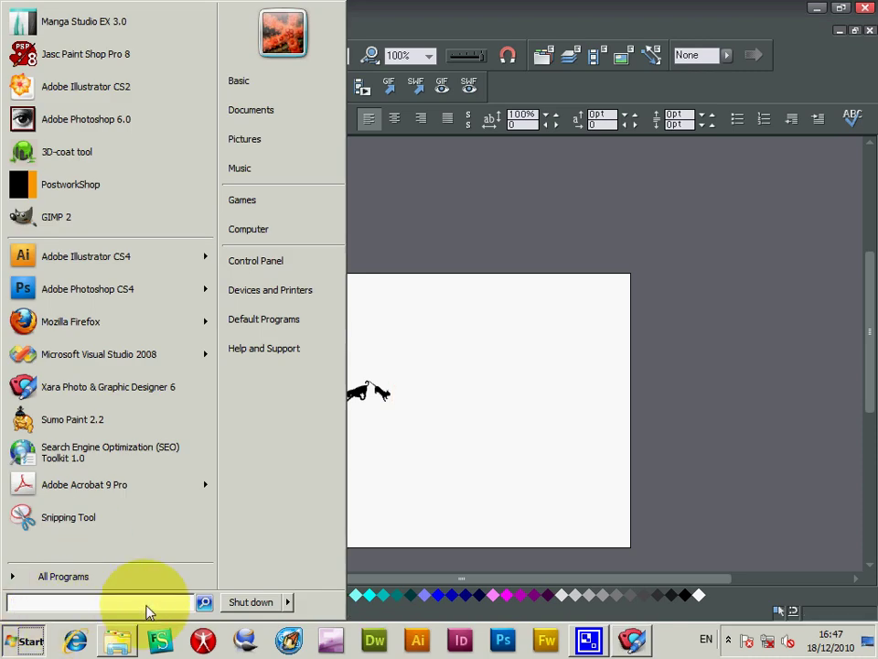
pyautogui.click(387, 390)
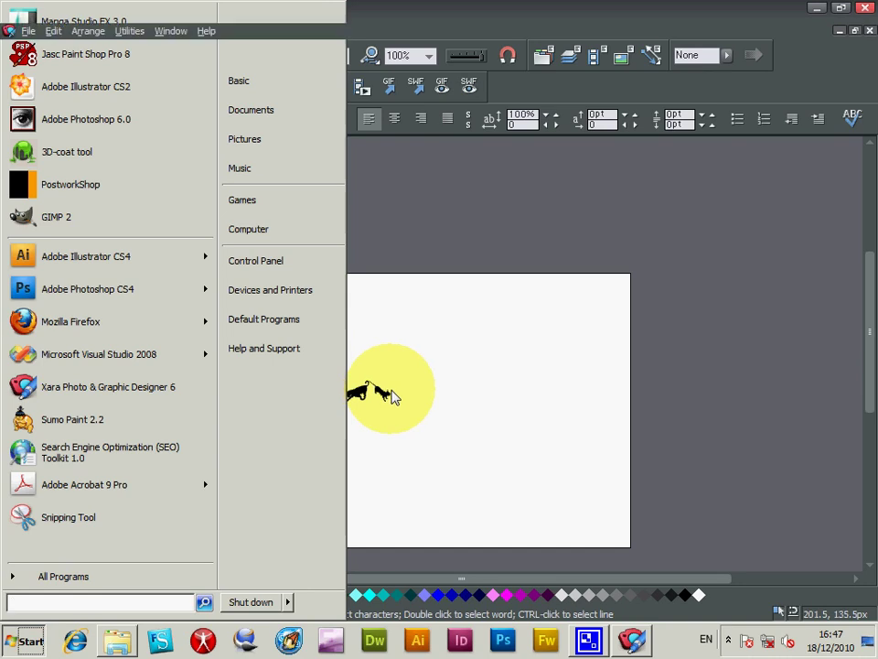
pyautogui.moveTo(391, 392); pyautogui.dragTo(420, 401)
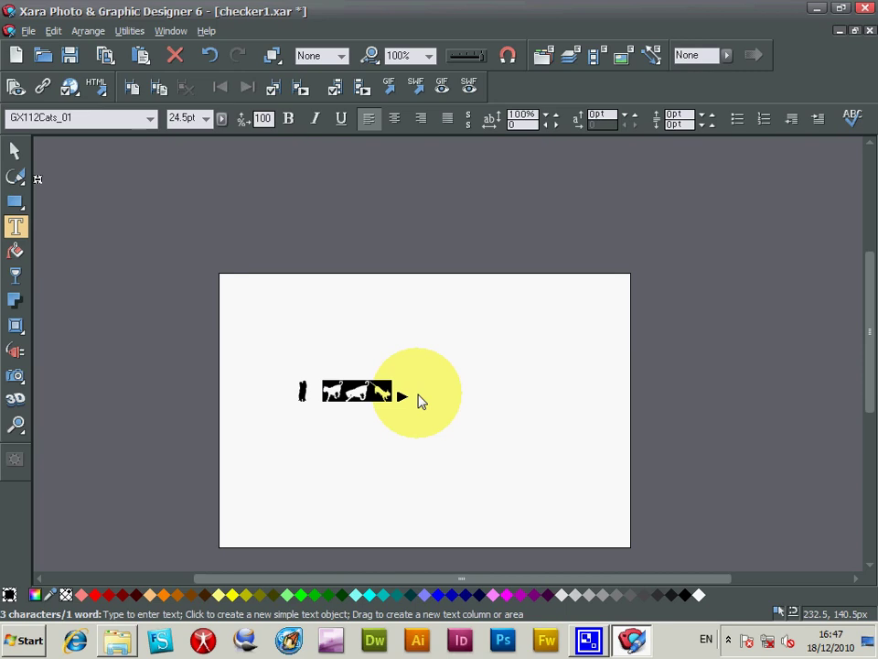
# Delete the extra glyphs so only one cat silhouette remains
pyautogui.click(330, 400)
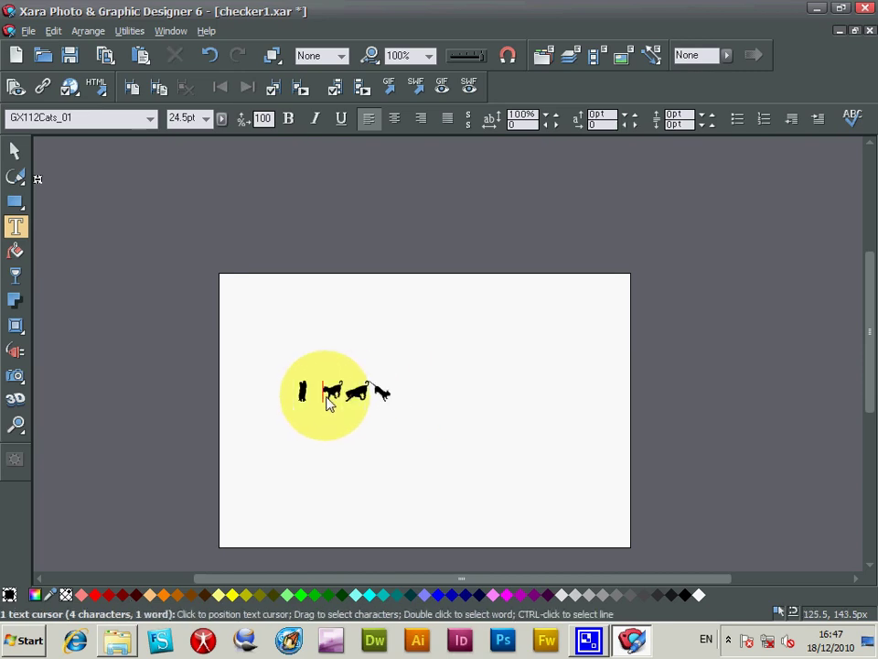
pyautogui.press('BackSpace')
pyautogui.moveTo(316, 400); pyautogui.dragTo(399, 400)
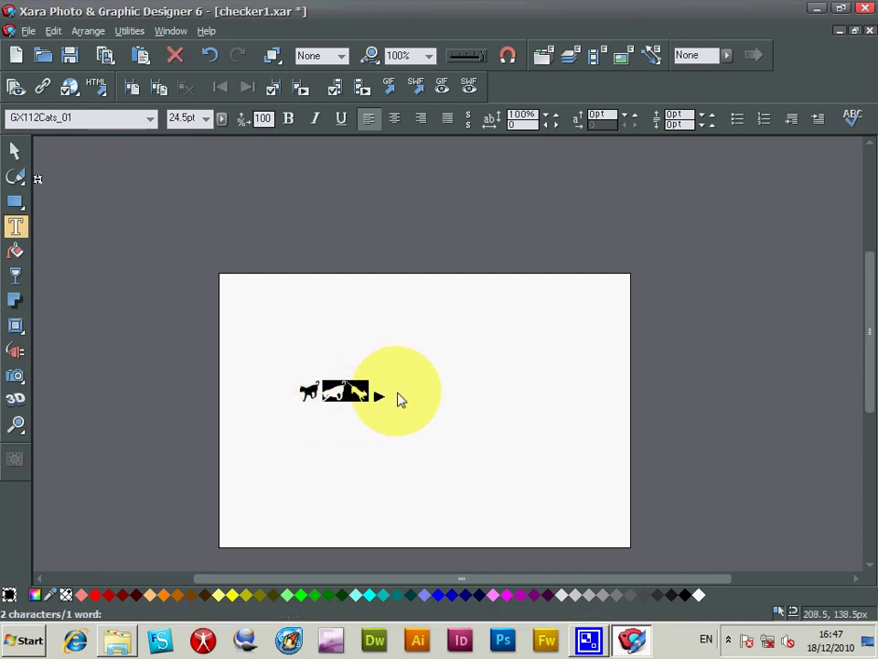
pyautogui.press('BackSpace')
# Enlarge the cat to about 252 × 257 px and fill it bright green
pyautogui.click(14, 150)
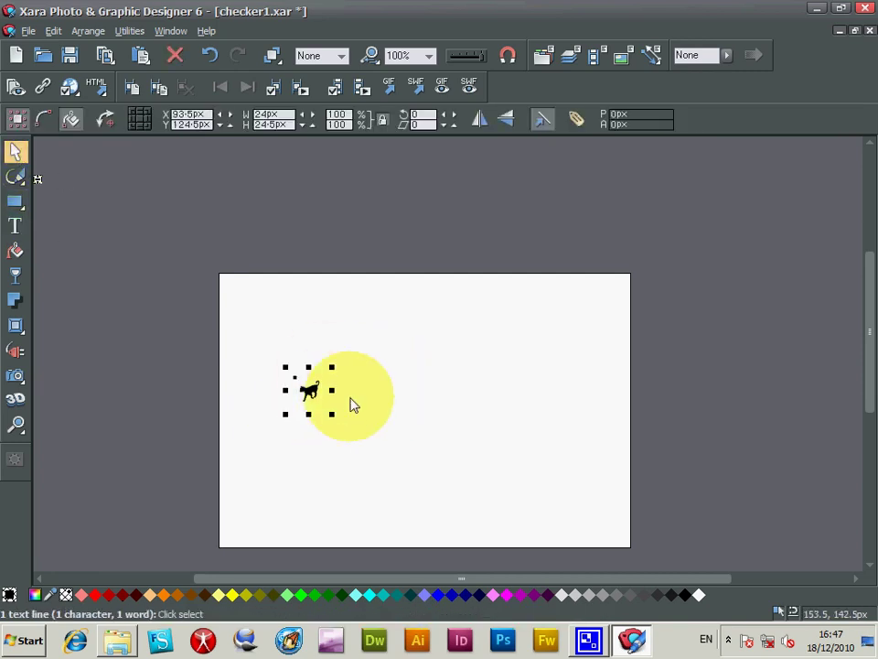
pyautogui.moveTo(332, 414); pyautogui.dragTo(490, 523)
pyautogui.click(302, 595)
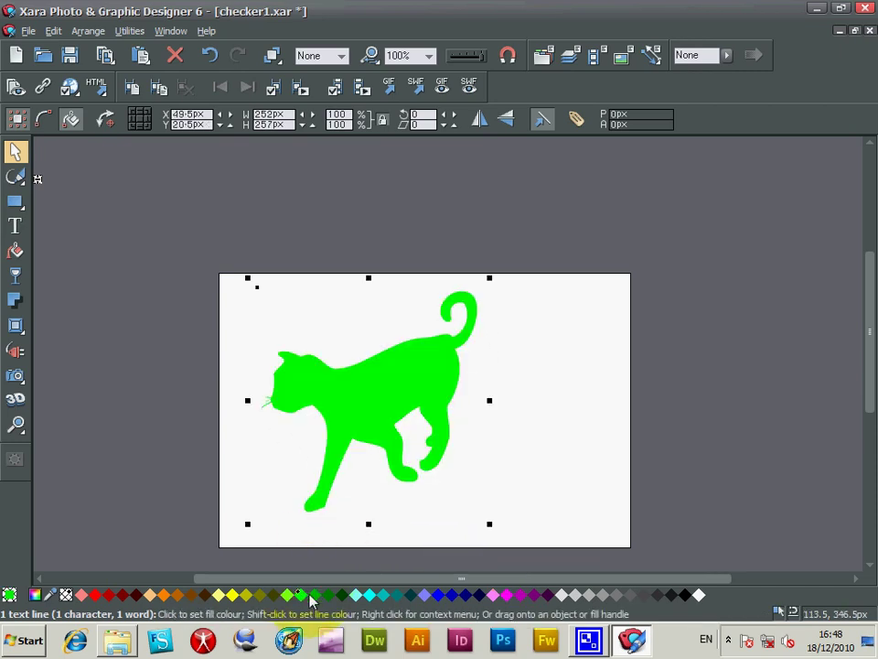
# Colour the cat dark green, shift it left, and try then undo a drop shadow
pyautogui.click(342, 595)
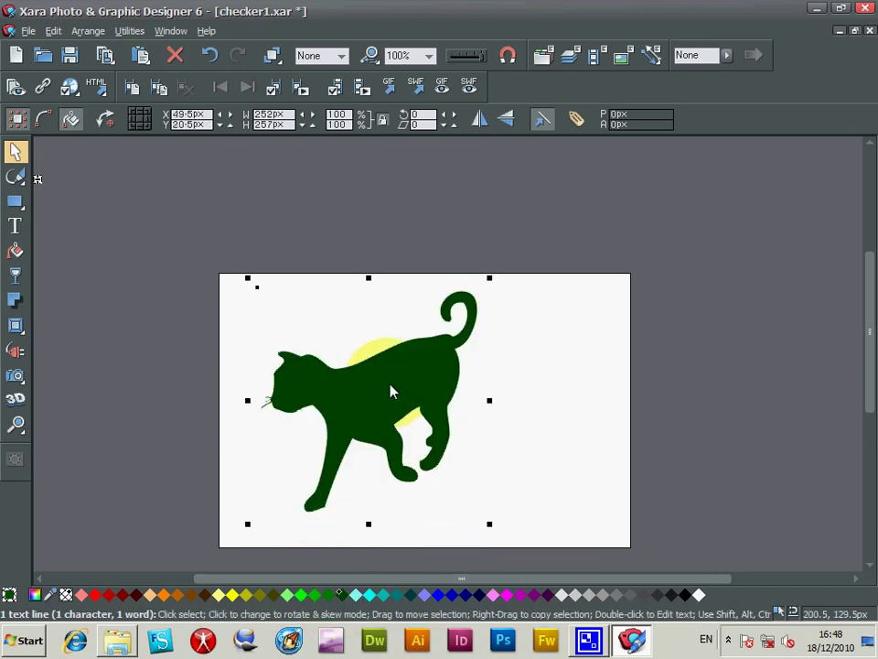
pyautogui.moveTo(389, 392); pyautogui.dragTo(374, 399)
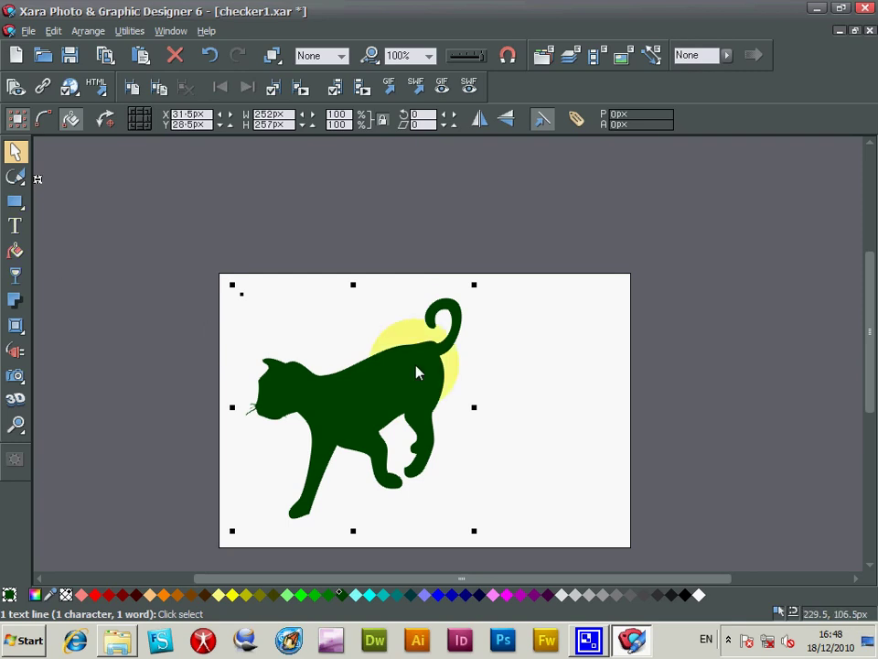
pyautogui.click(15, 302)
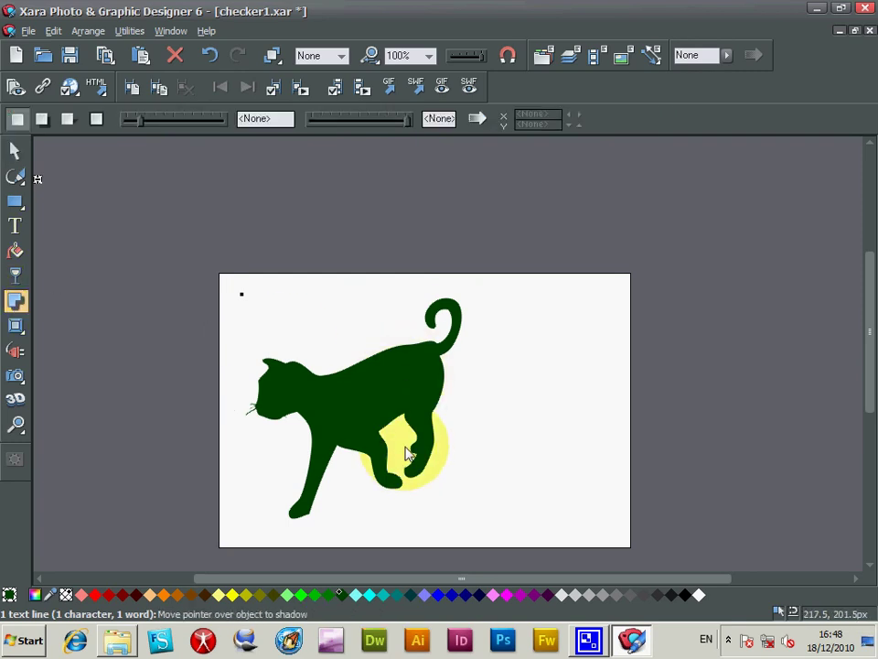
pyautogui.moveTo(408, 457); pyautogui.dragTo(502, 492)
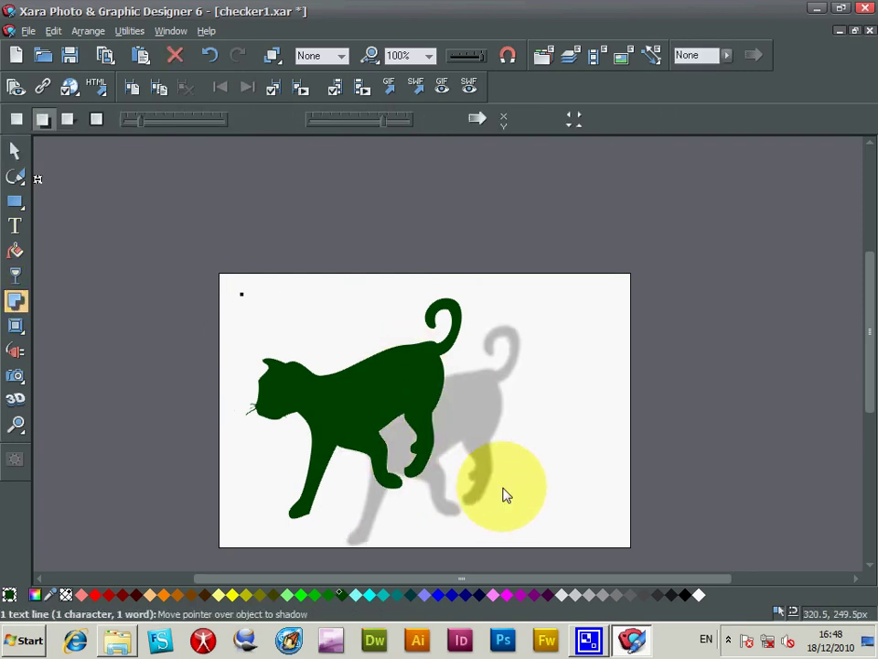
pyautogui.click(52, 34)
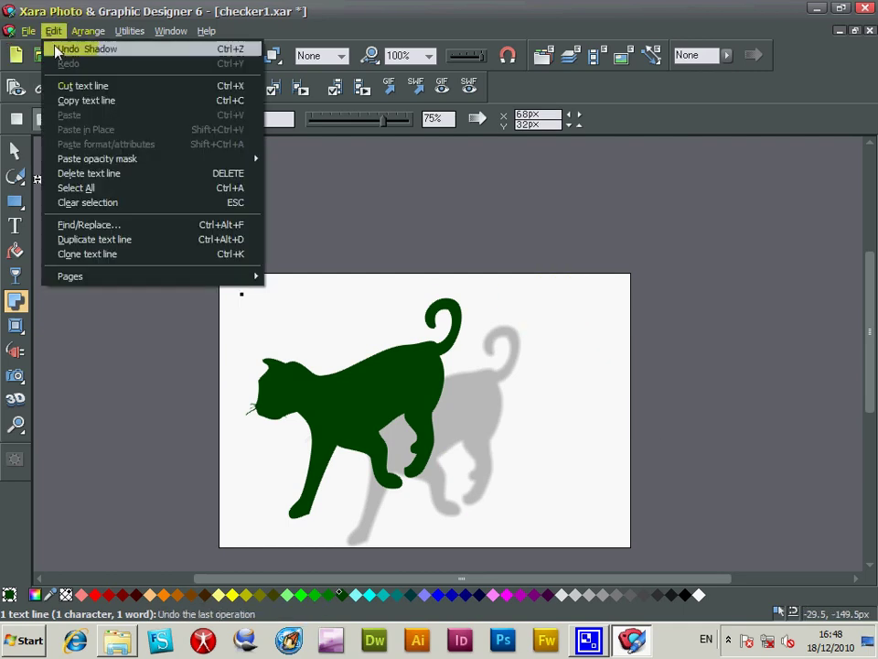
pyautogui.click(73, 48)
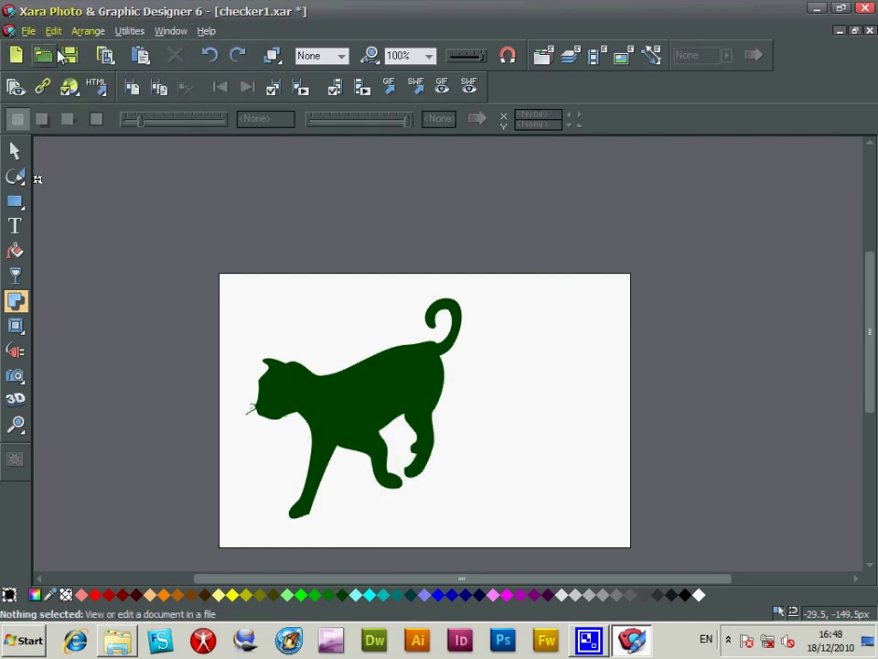
# Try a tilted 3D extrusion on the cat, then undo both the tilt and extrusion
pyautogui.click(15, 399)
pyautogui.moveTo(391, 435)
pyautogui.mouseDown()
pyautogui.moveTo(393, 386)
pyautogui.moveTo(438, 349)
pyautogui.moveTo(338, 359)
pyautogui.moveTo(300, 427)
pyautogui.moveTo(320, 442)
pyautogui.mouseUp()
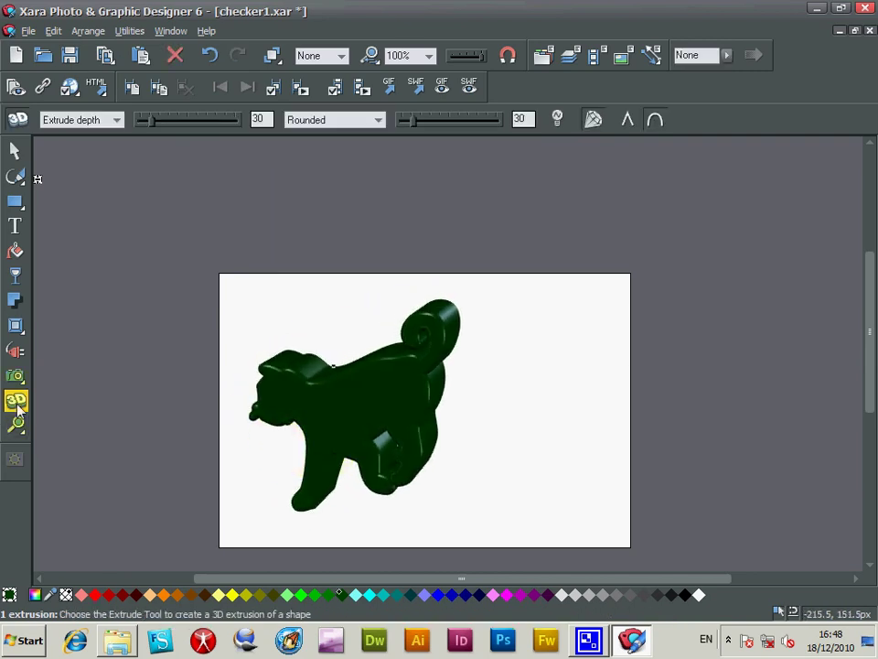
pyautogui.moveTo(339, 397)
pyautogui.mouseDown()
pyautogui.moveTo(379, 300)
pyautogui.moveTo(235, 229)
pyautogui.moveTo(304, 514)
pyautogui.moveTo(390, 335)
pyautogui.moveTo(385, 258)
pyautogui.moveTo(386, 320)
pyautogui.mouseUp()
pyautogui.hotkey('ctrl', 'z')
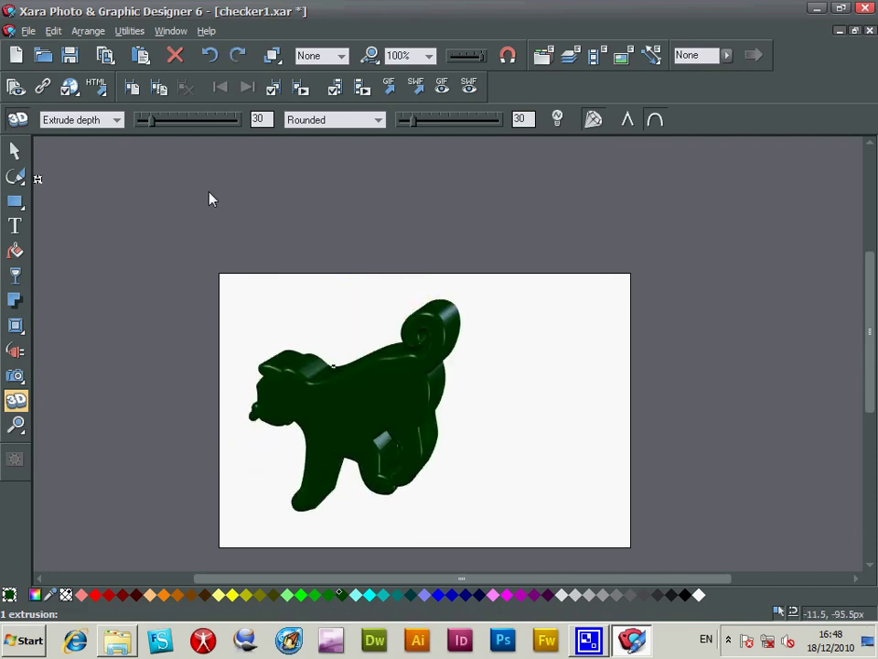
pyautogui.hotkey('ctrl', 'z')
pyautogui.moveTo(22, 332)
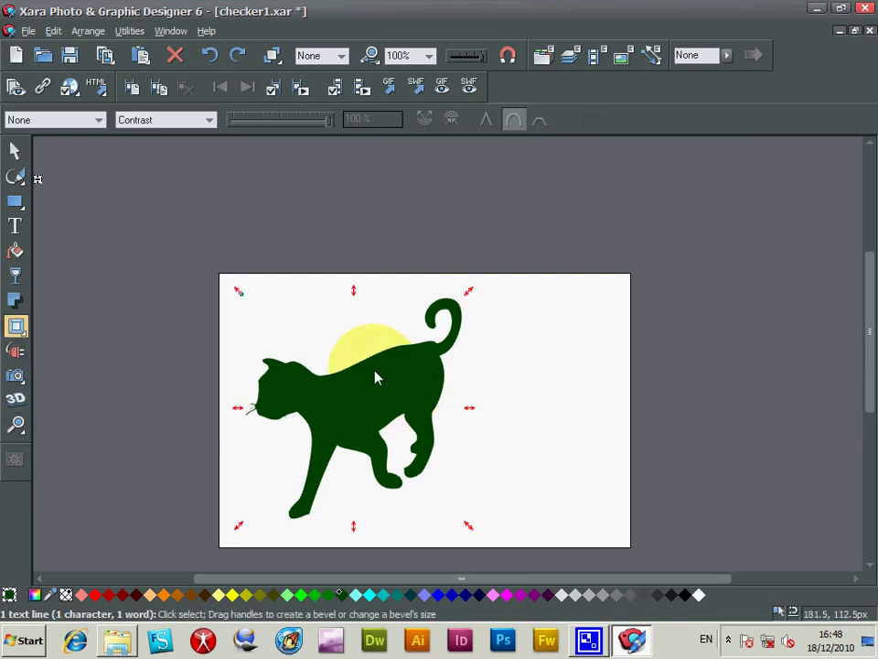
pyautogui.moveTo(471, 409); pyautogui.dragTo(529, 400)
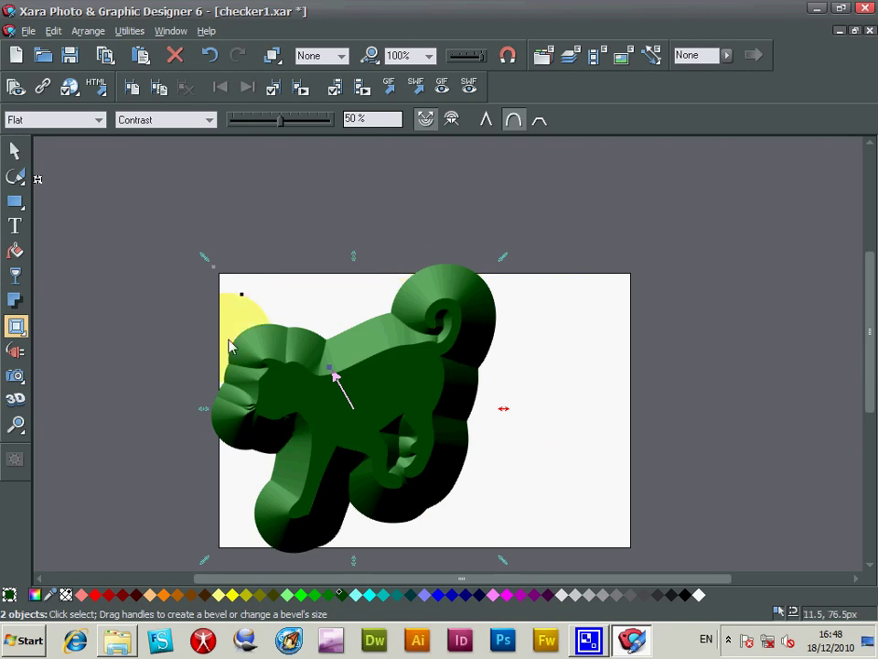
pyautogui.hotkey('ctrl', 'z')
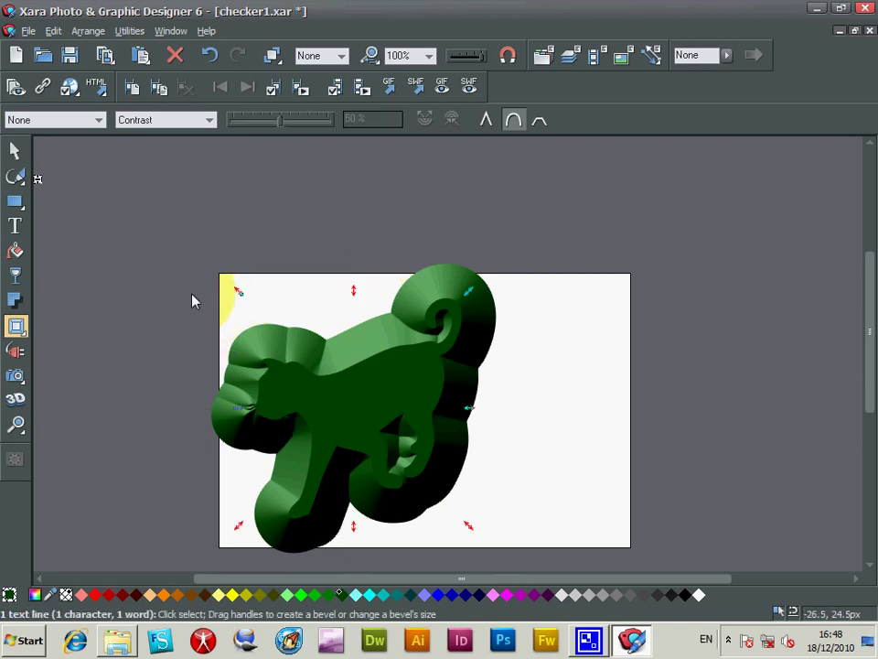
pyautogui.moveTo(16, 324)
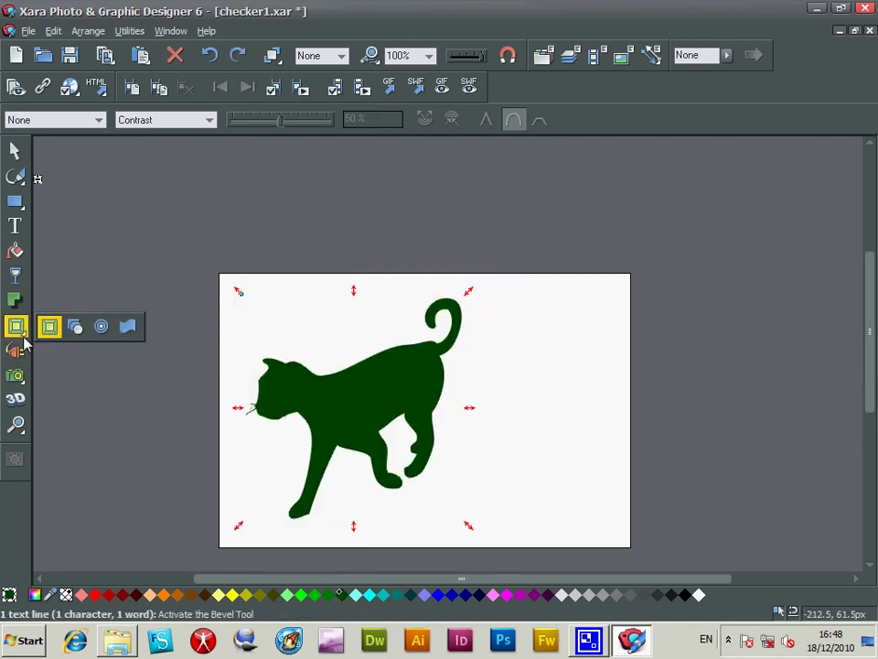
pyautogui.click(100, 326)
pyautogui.moveTo(237, 293); pyautogui.dragTo(210, 275)
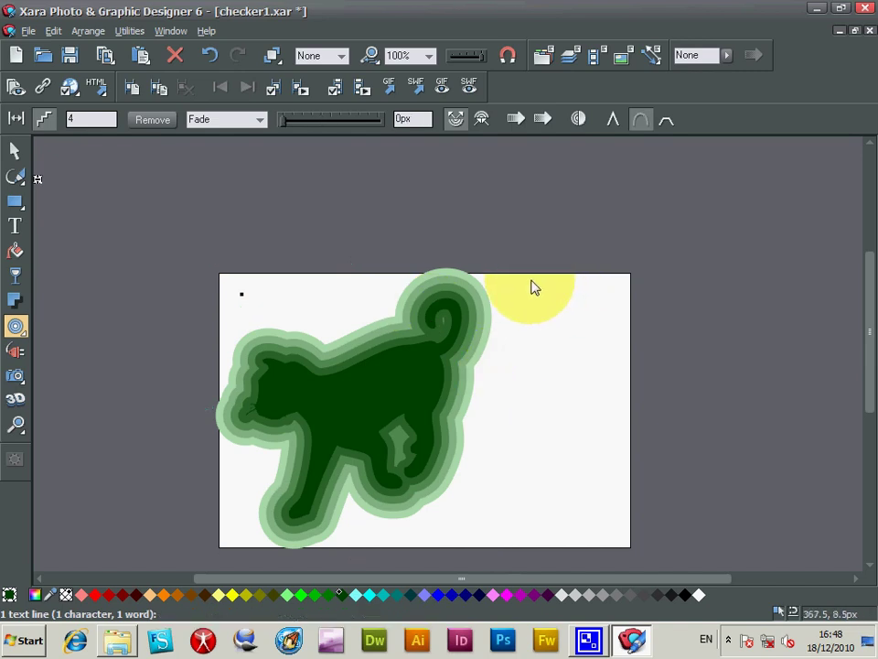
pyautogui.hotkey('ctrl', 'z')
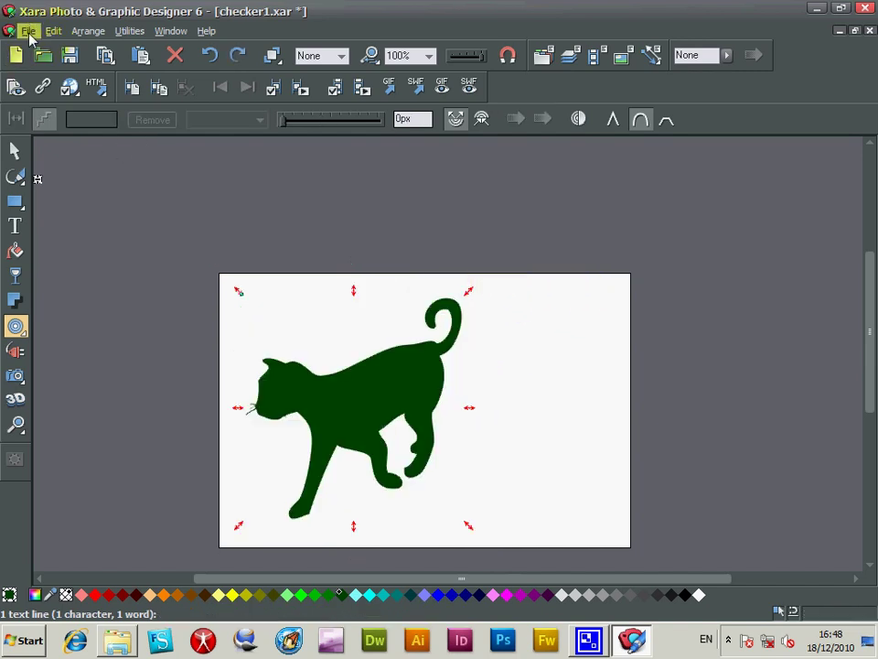
pyautogui.click(17, 377)
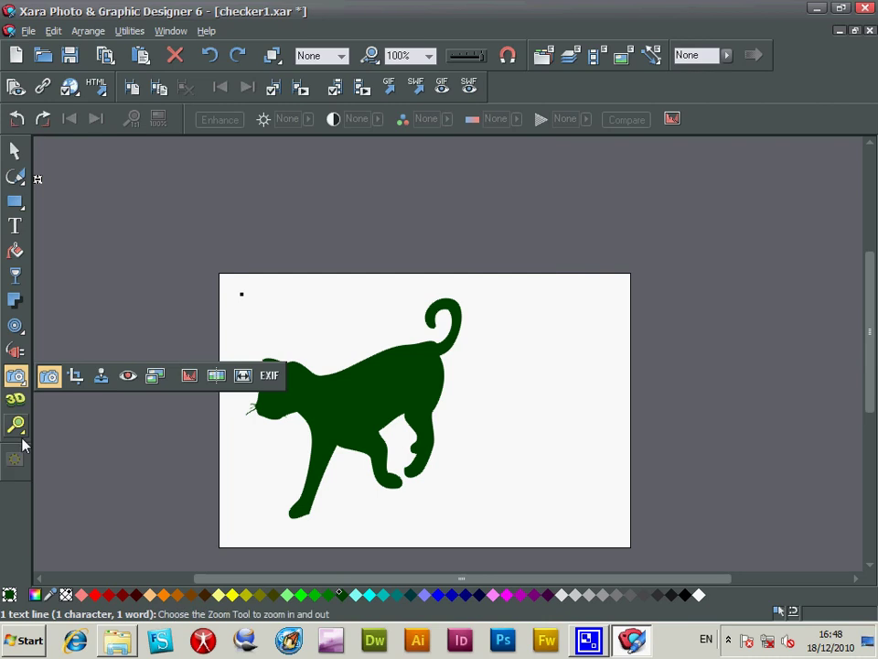
# Add a Soften filter > Gaussian blur live effect with radius 54 to the cat
pyautogui.click(18, 354)
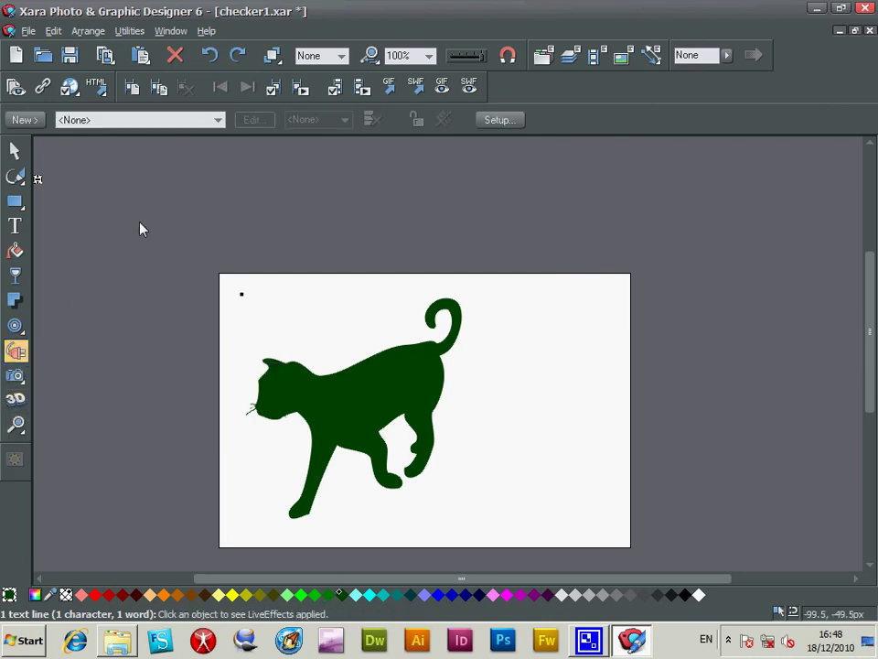
pyautogui.click(29, 121)
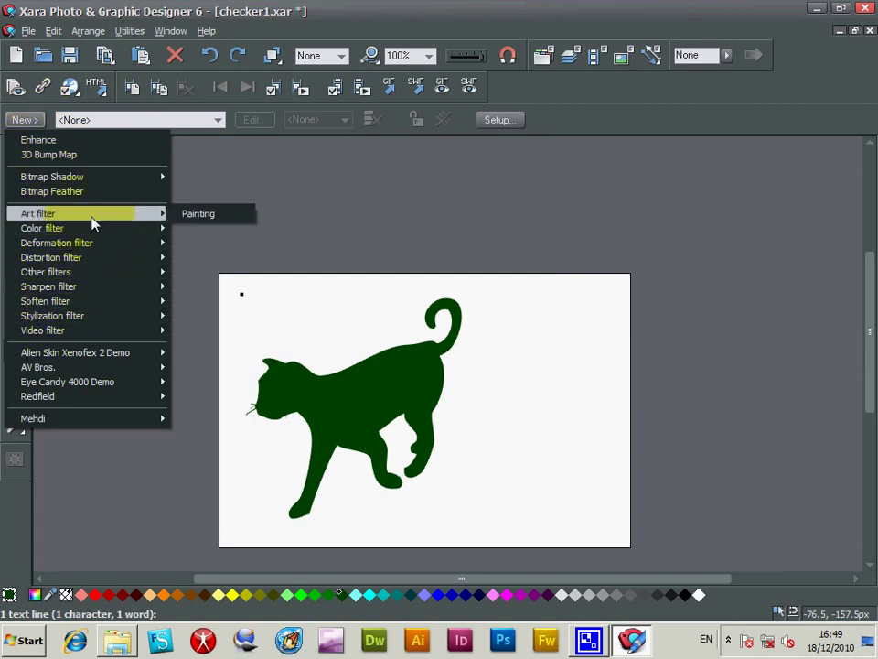
pyautogui.moveTo(94, 233)
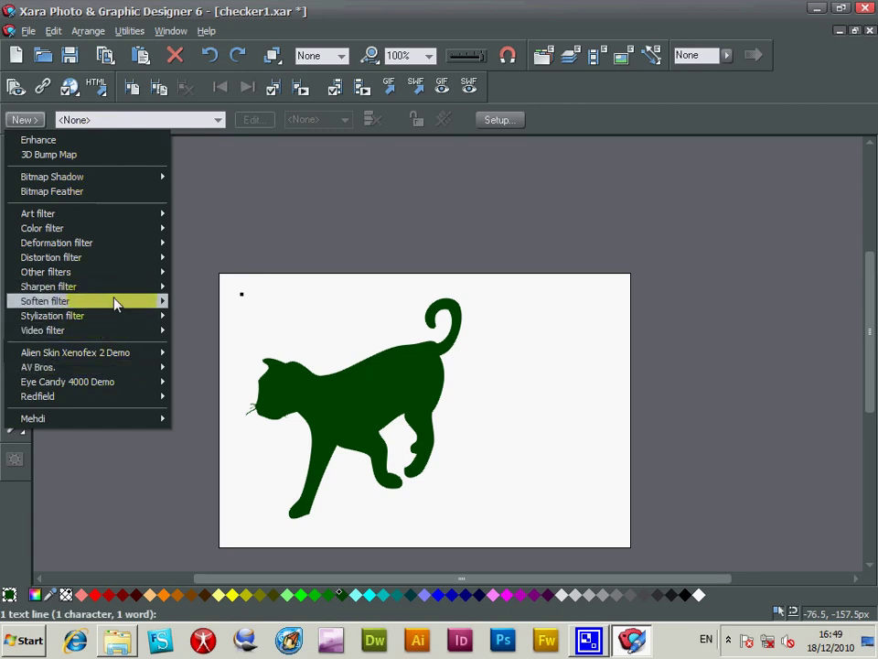
pyautogui.moveTo(113, 300)
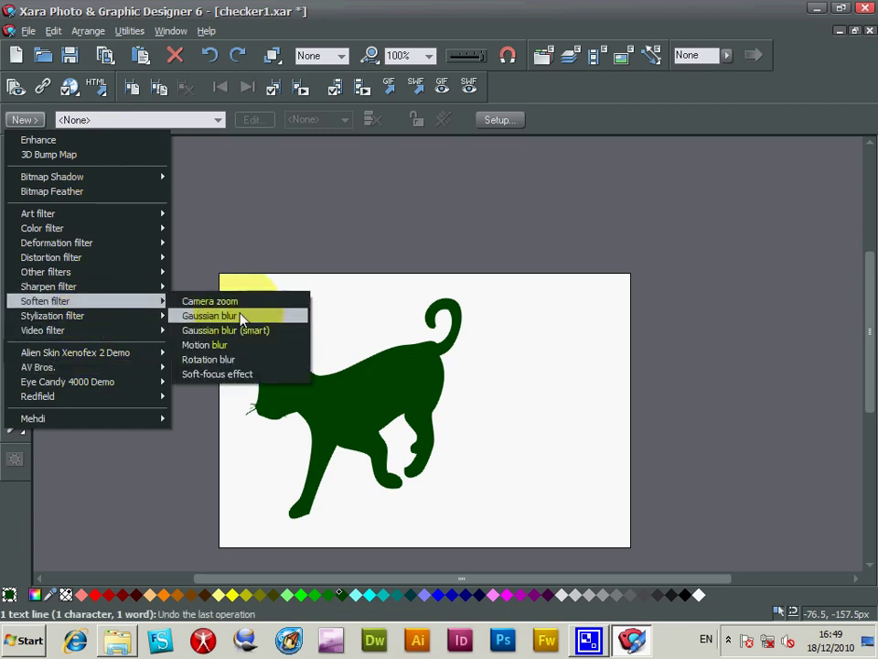
pyautogui.click(242, 316)
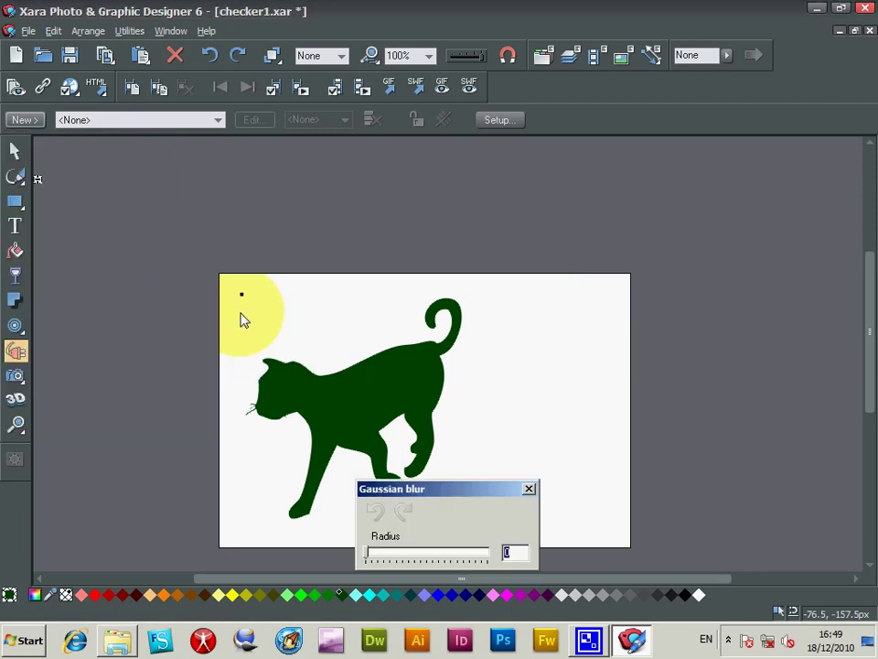
pyautogui.moveTo(478, 554); pyautogui.dragTo(433, 554)
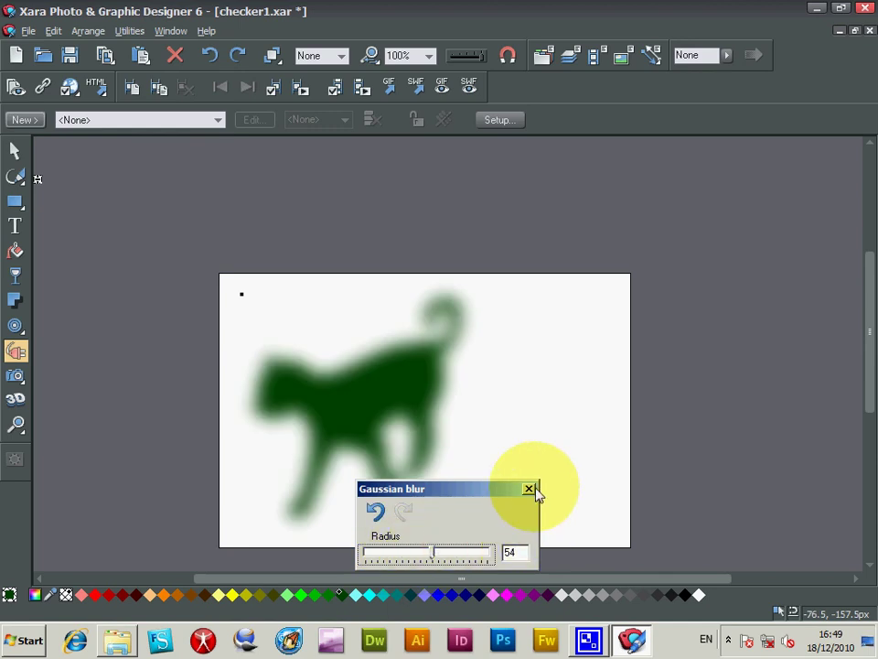
pyautogui.click(528, 489)
pyautogui.click(24, 154)
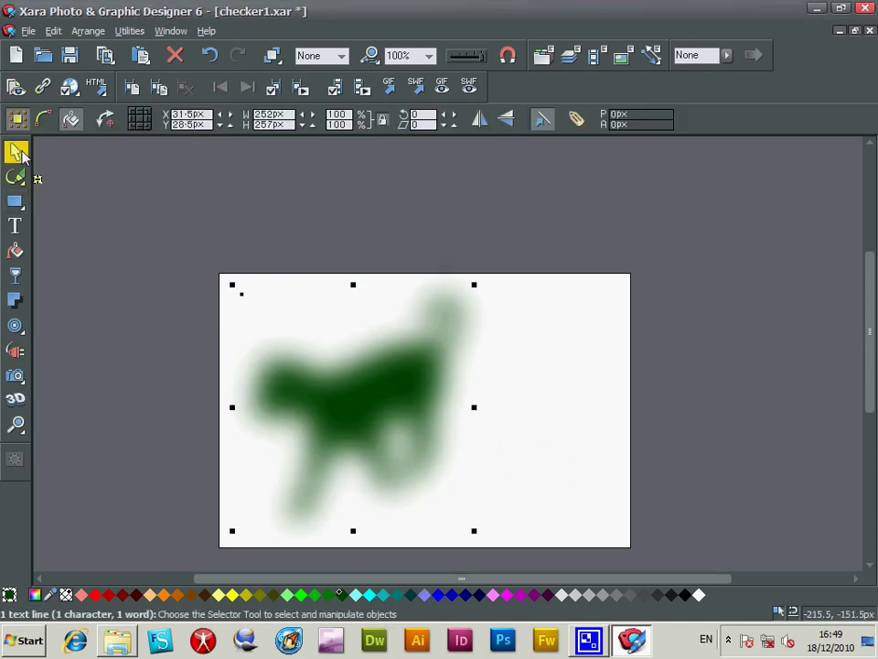
pyautogui.click(257, 299)
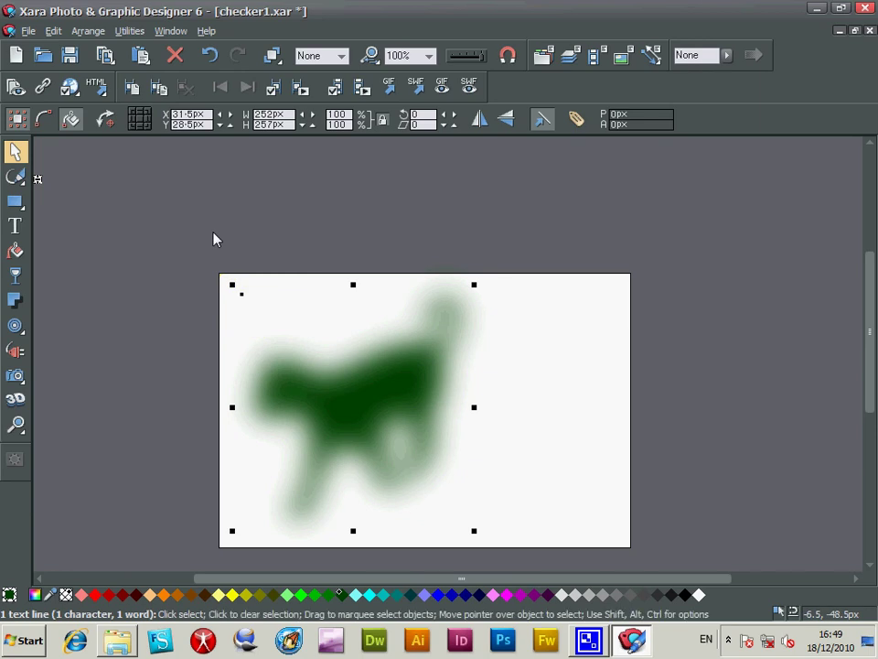
pyautogui.click(455, 289)
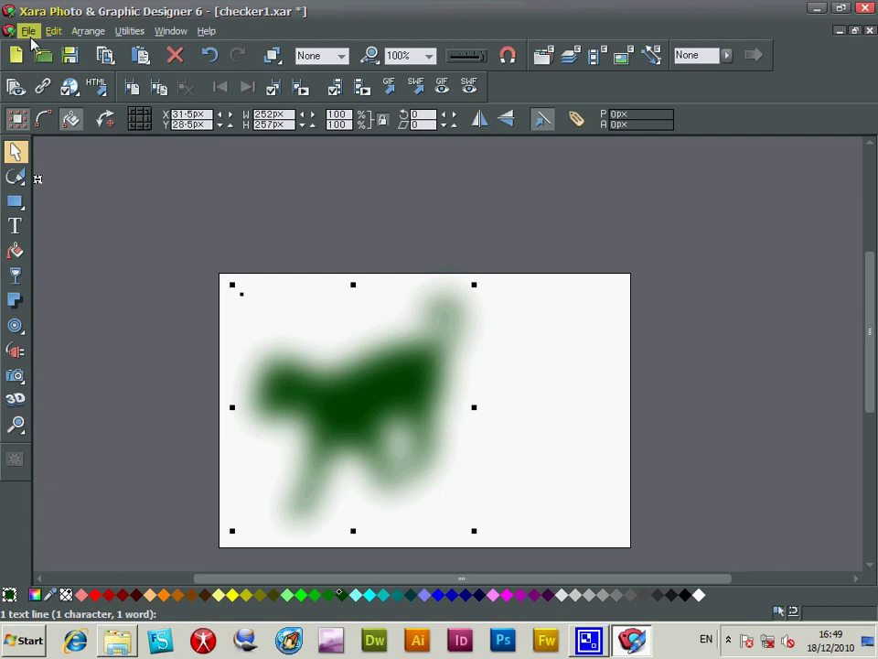
# Drag the corner handle to scale the blurred cat to about 612 × 624 px
pyautogui.click(243, 293)
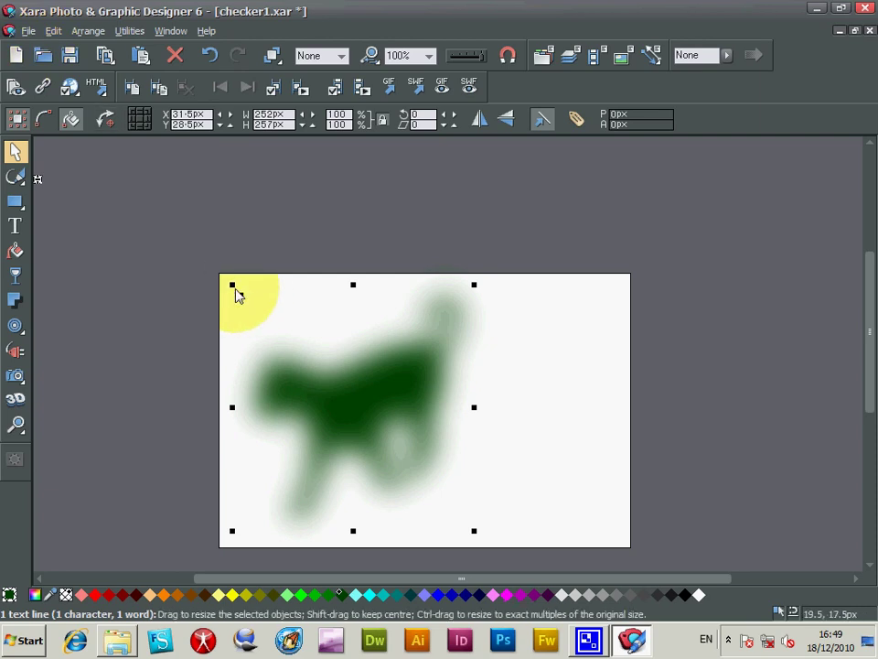
pyautogui.moveTo(236, 293); pyautogui.dragTo(384, 304)
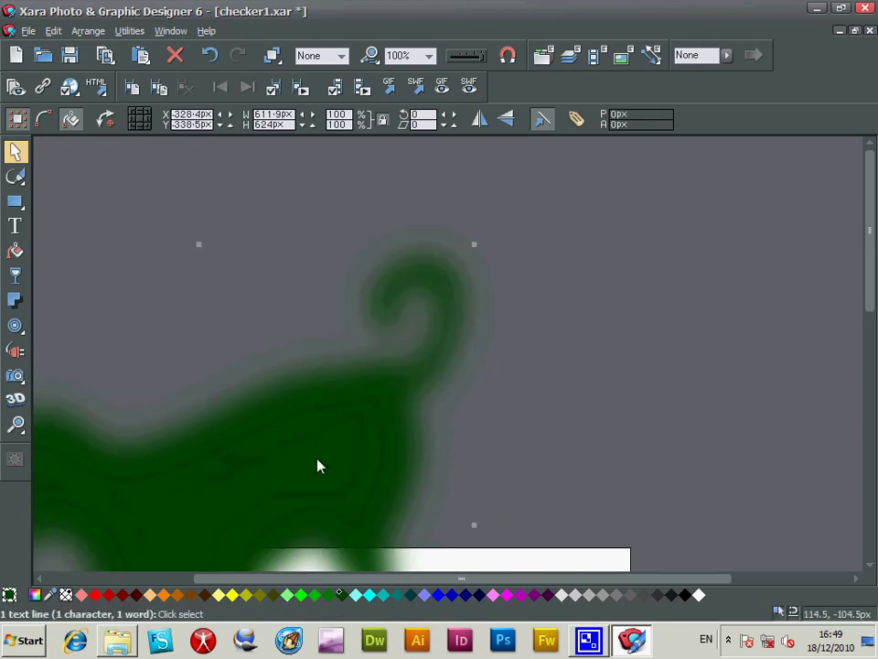
pyautogui.scroll(-3, 342, 404)
pyautogui.scroll(1, 239, 263)
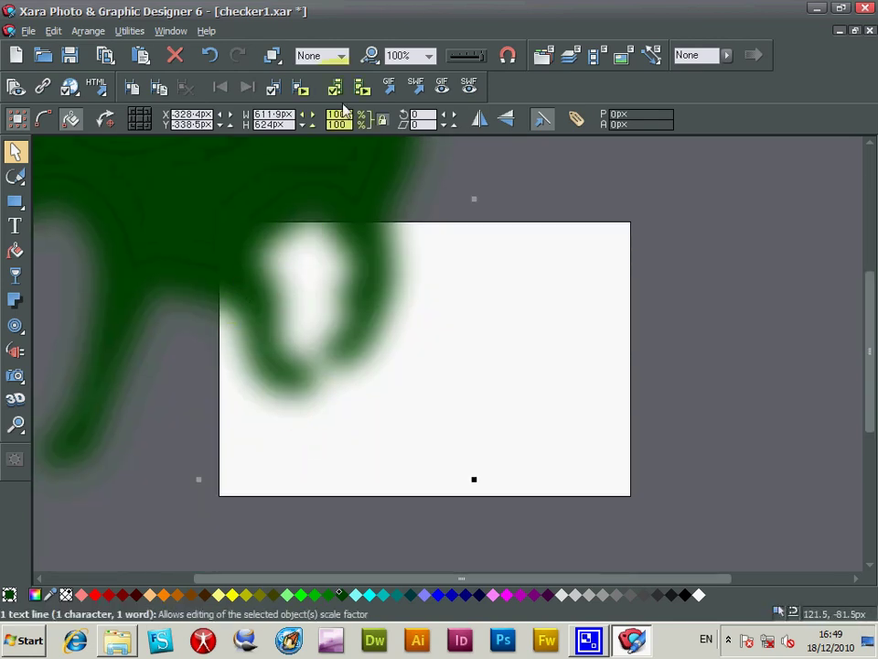